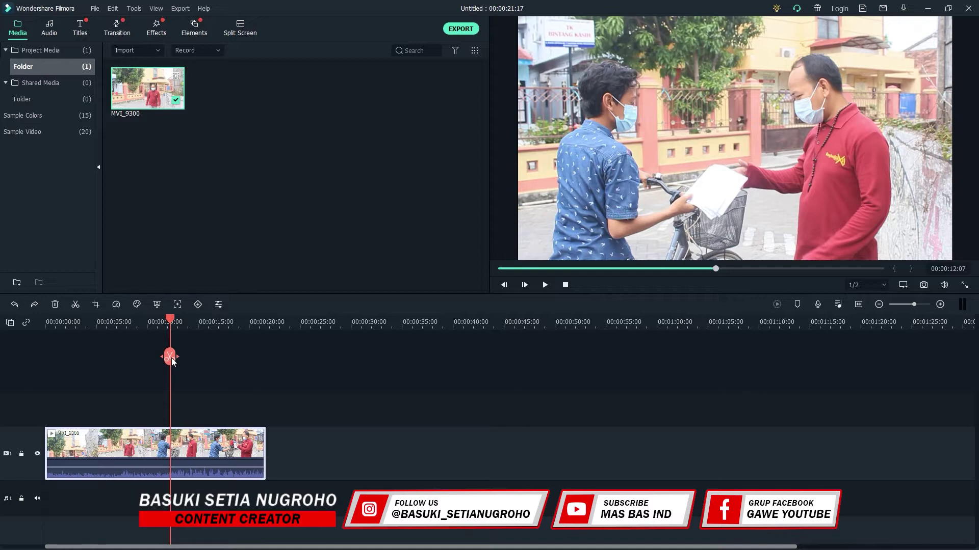
- Scrub through the MVI_9300 clip on the timeline and delete it from the first video track
drag(171, 358, 46, 377)
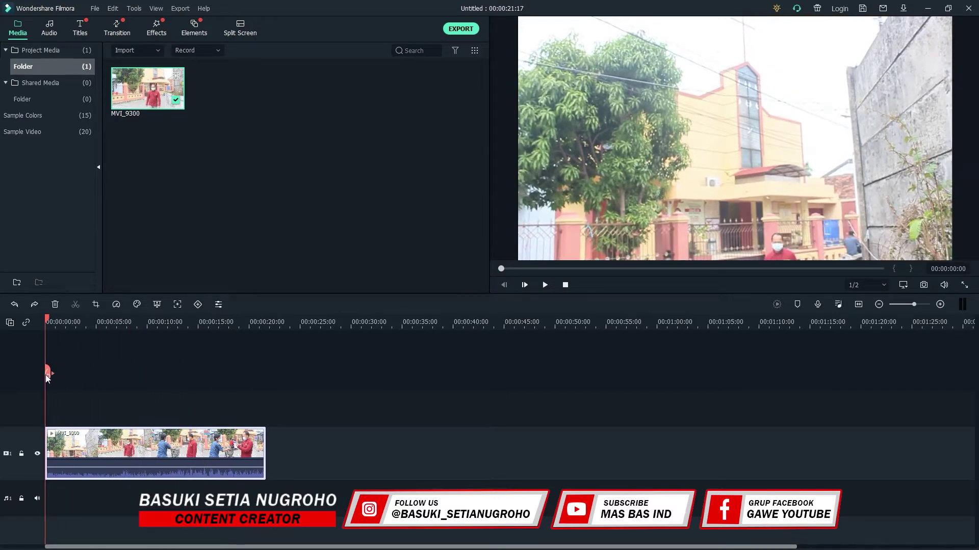
drag(46, 377, 256, 392)
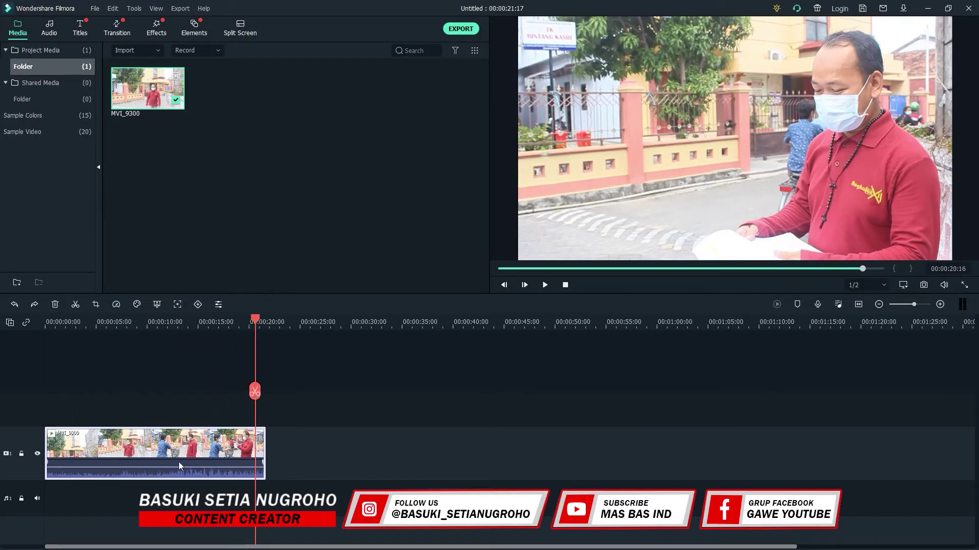
drag(255, 390, 45, 387)
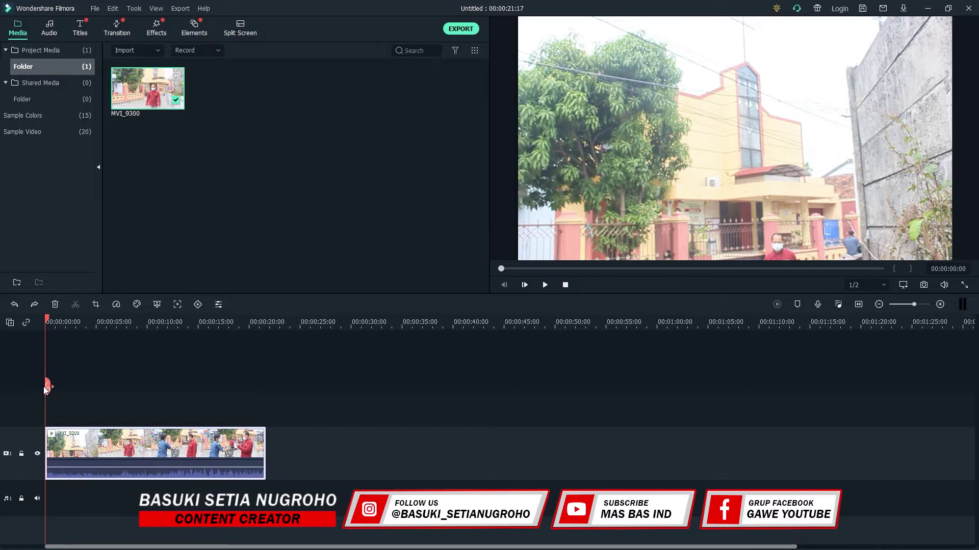
key(Delete)
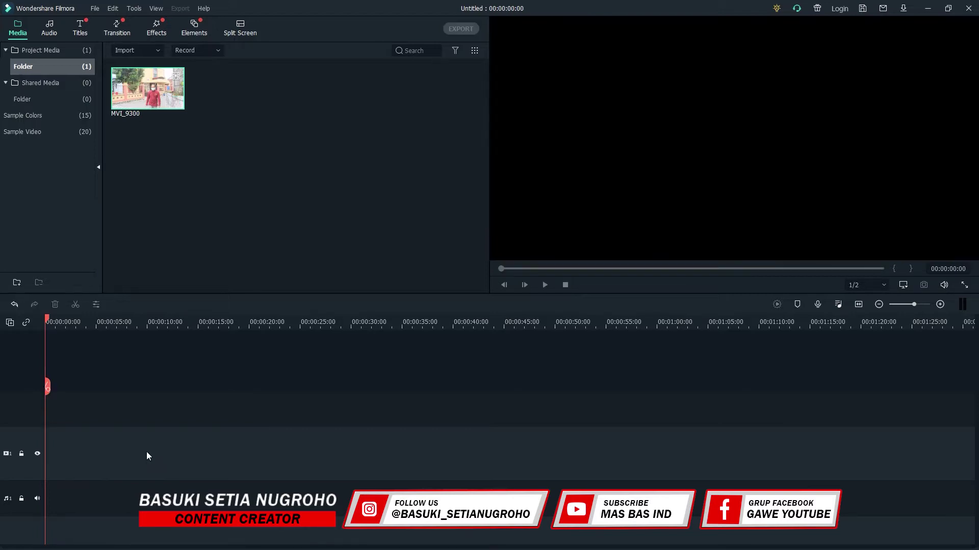
- Preview the MVI_9300 source clip and stop playback at its start
mouse_move(139, 90)
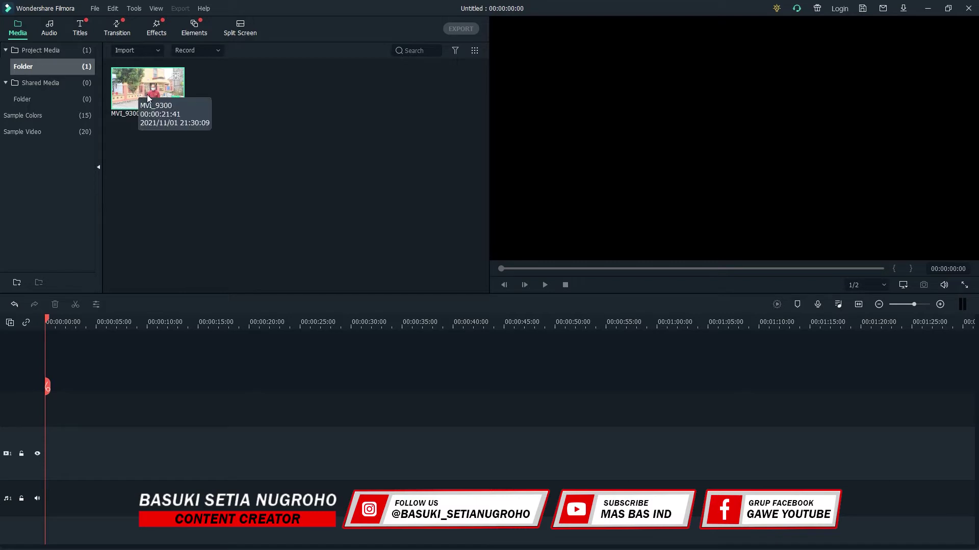
double_click(145, 92)
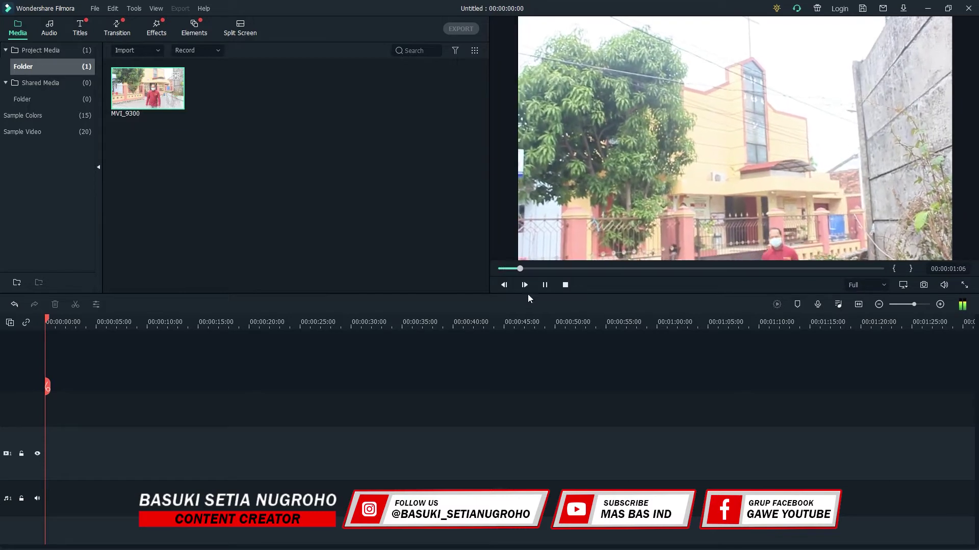
drag(513, 269, 492, 269)
click(543, 286)
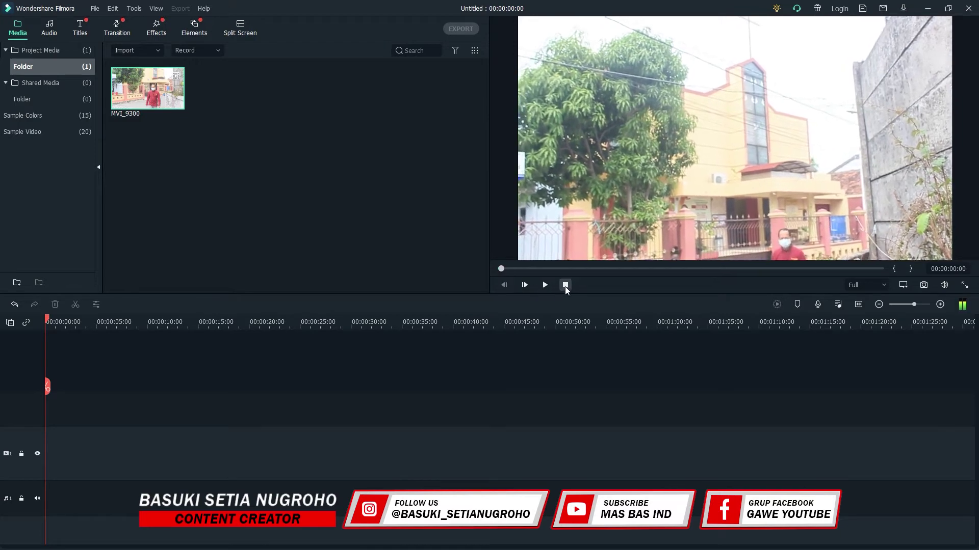
click(565, 285)
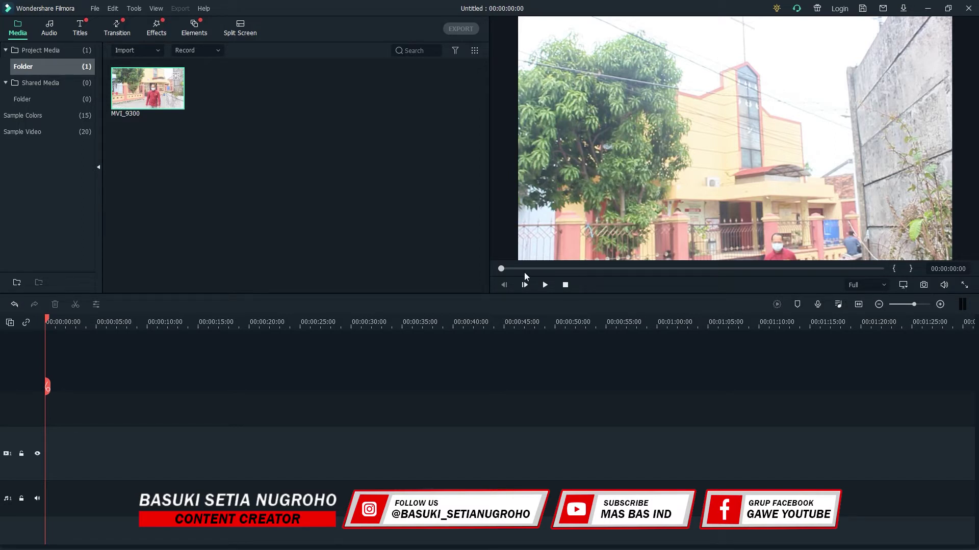
- Mark the MVI_9300 source clip's in point at 00:00:00:41 and its out point at 00:00:17:22
drag(501, 269, 500, 270)
drag(502, 268, 518, 268)
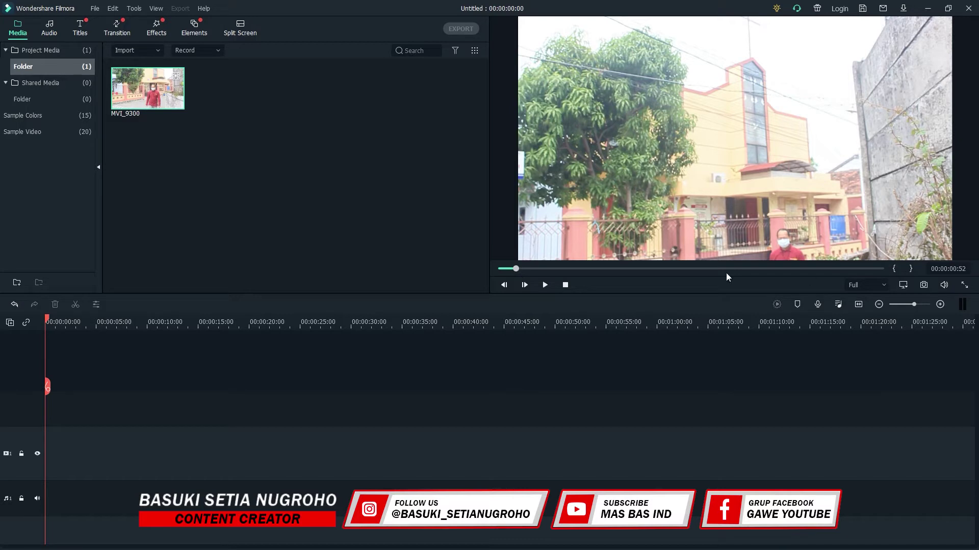
mouse_move(517, 273)
mouse_down()
mouse_move(504, 270)
mouse_move(514, 271)
mouse_up()
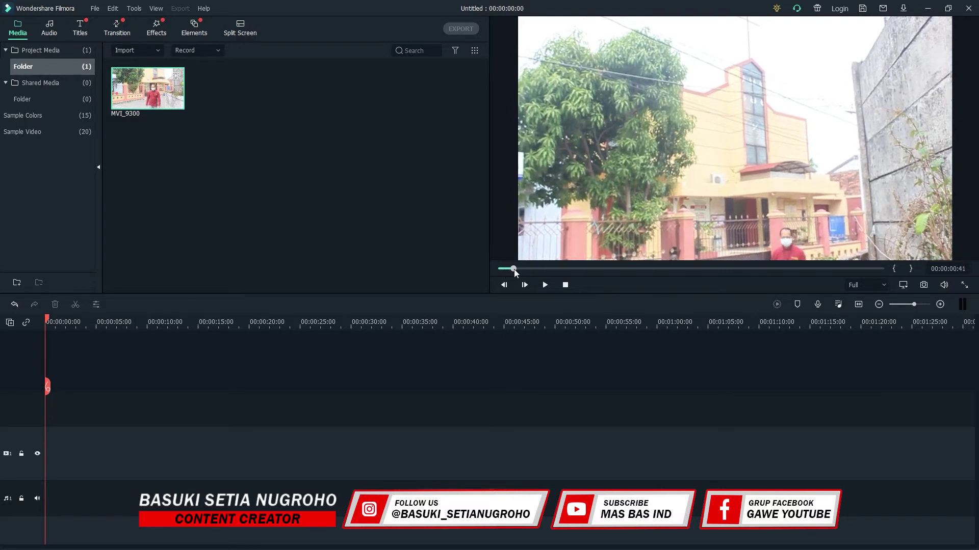
click(894, 271)
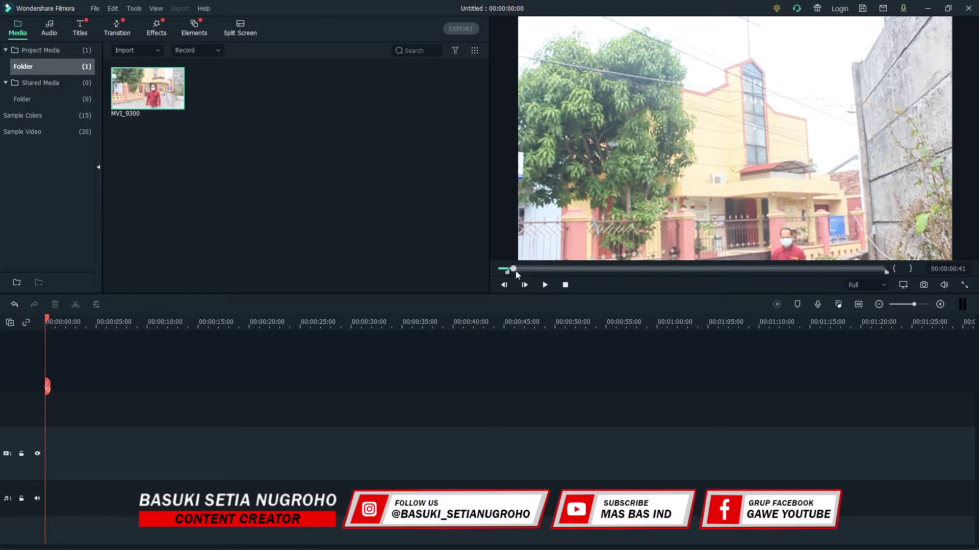
drag(515, 270, 806, 280)
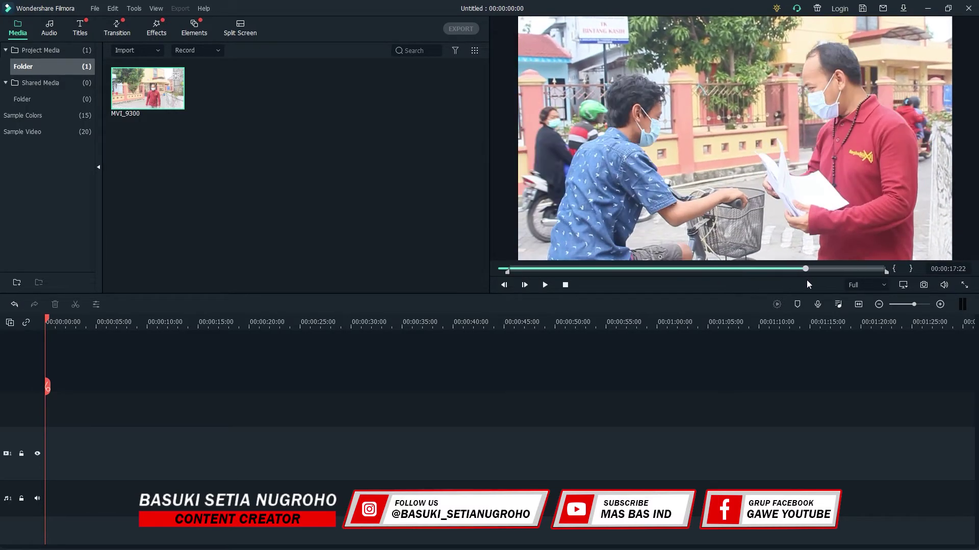
click(912, 270)
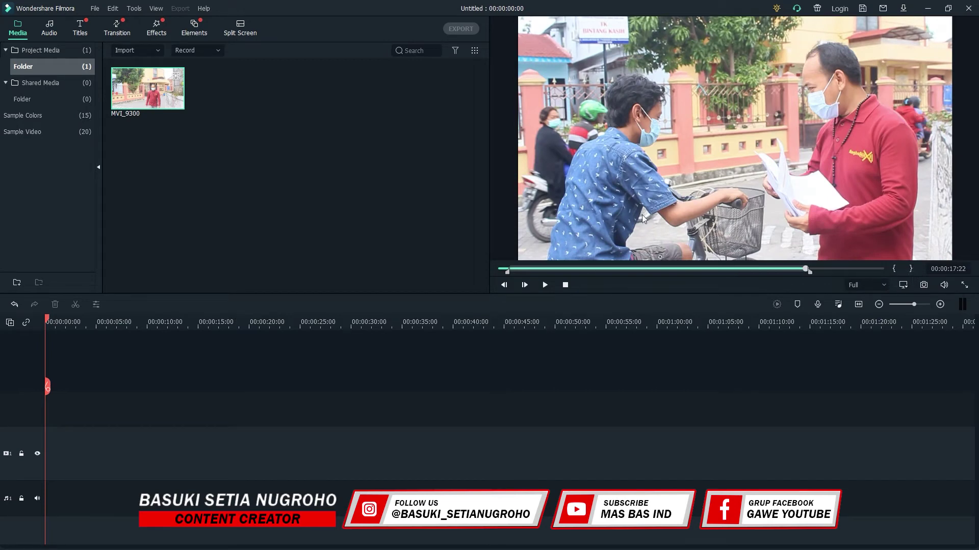
- Place the trimmed source clip at the start of the first video track, and remove it after scrubbing through it
drag(734, 154, 47, 453)
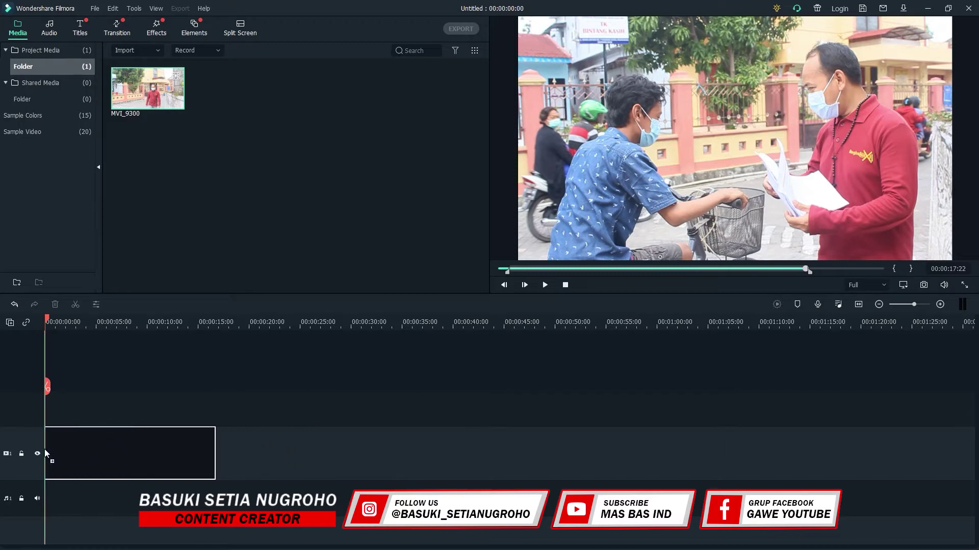
click(525, 305)
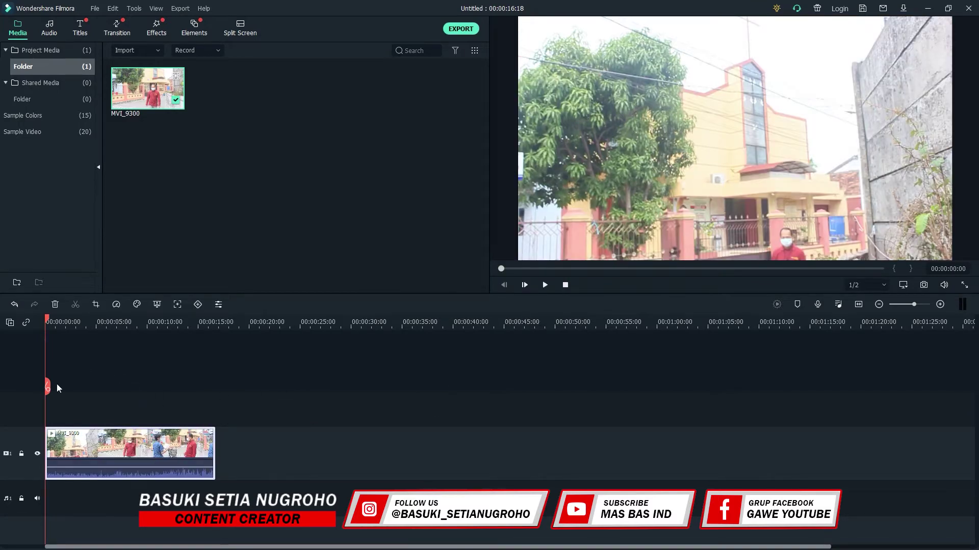
drag(48, 386, 191, 388)
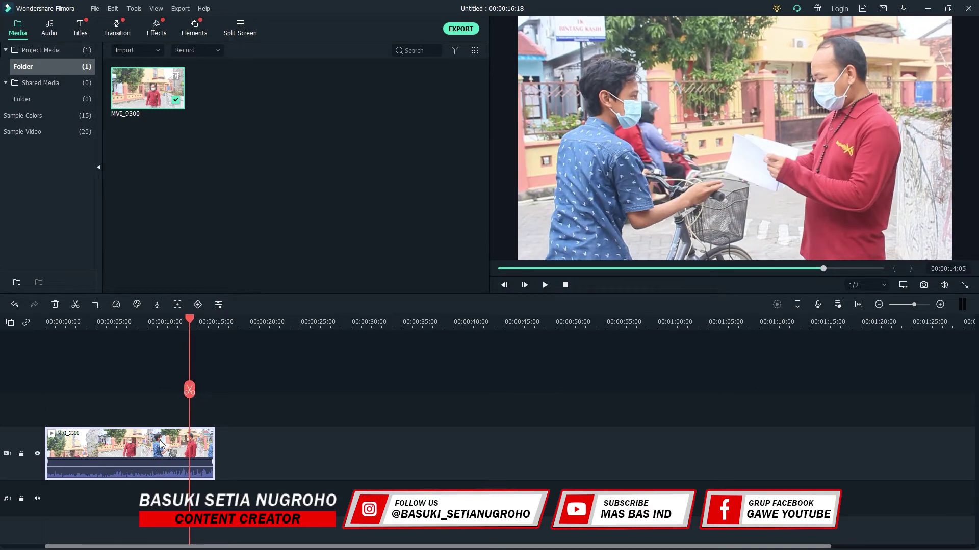
key(Delete)
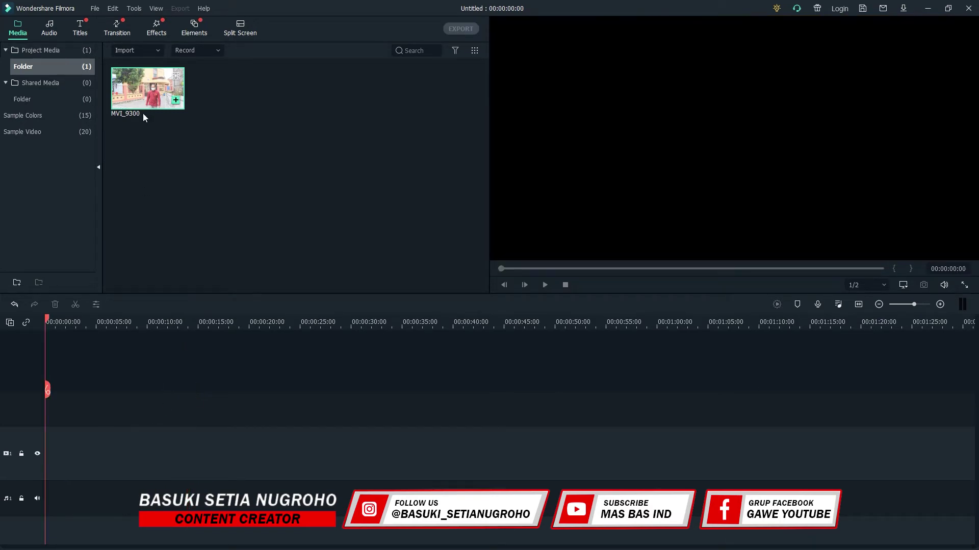
- Insert the trimmed MVI_9300 clip at the start of the first video track, keeping the 1920 x 1080 25fps project settings
drag(145, 83, 42, 450)
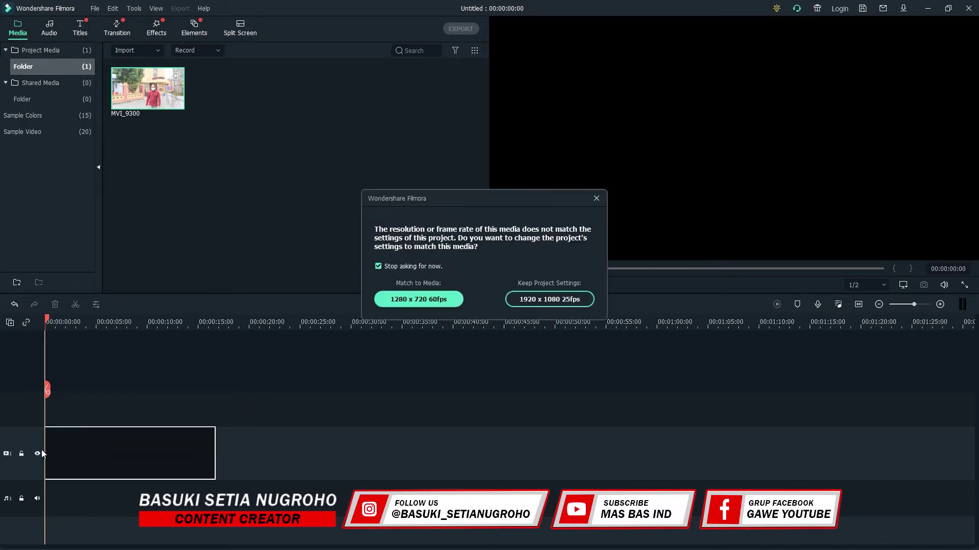
click(540, 299)
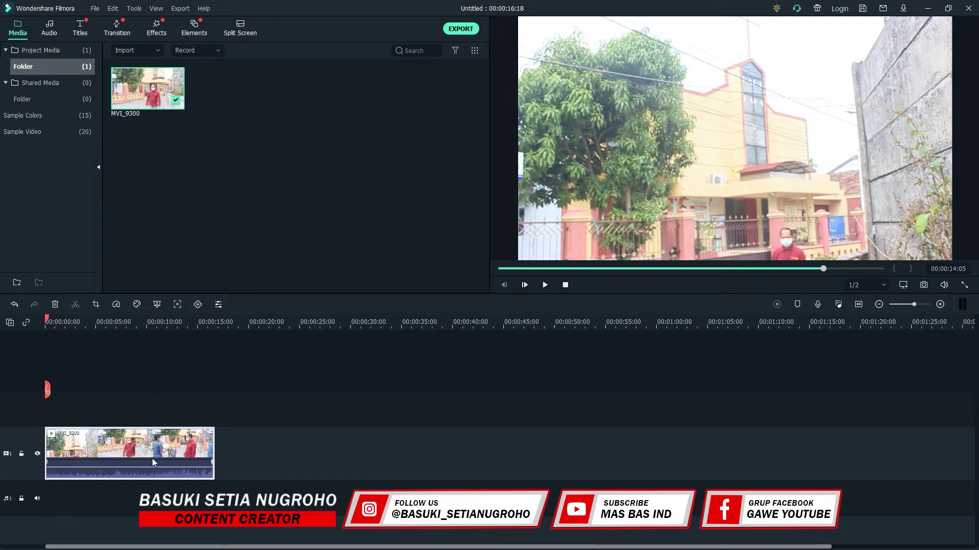
- Slow the timeline clip down to 0.53x with a custom speed
right_click(153, 463)
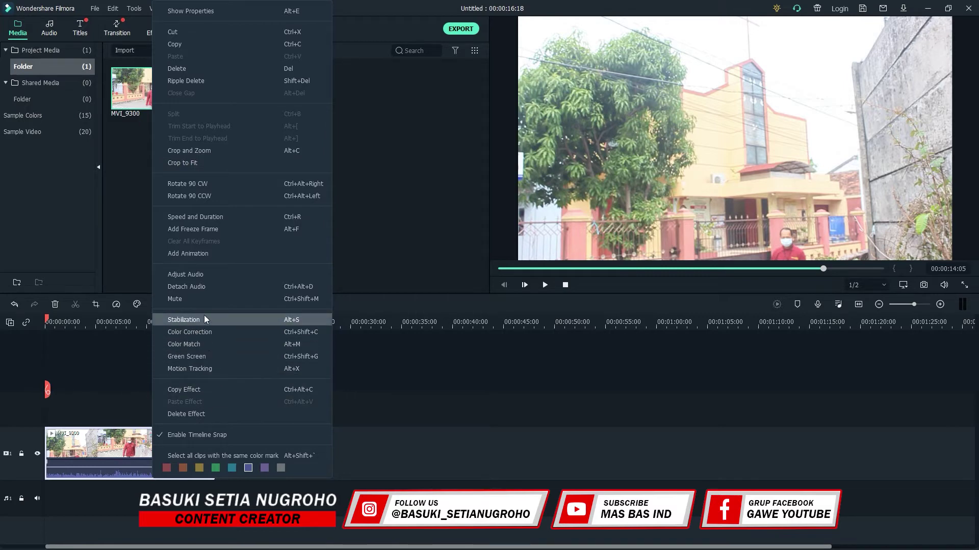
click(200, 220)
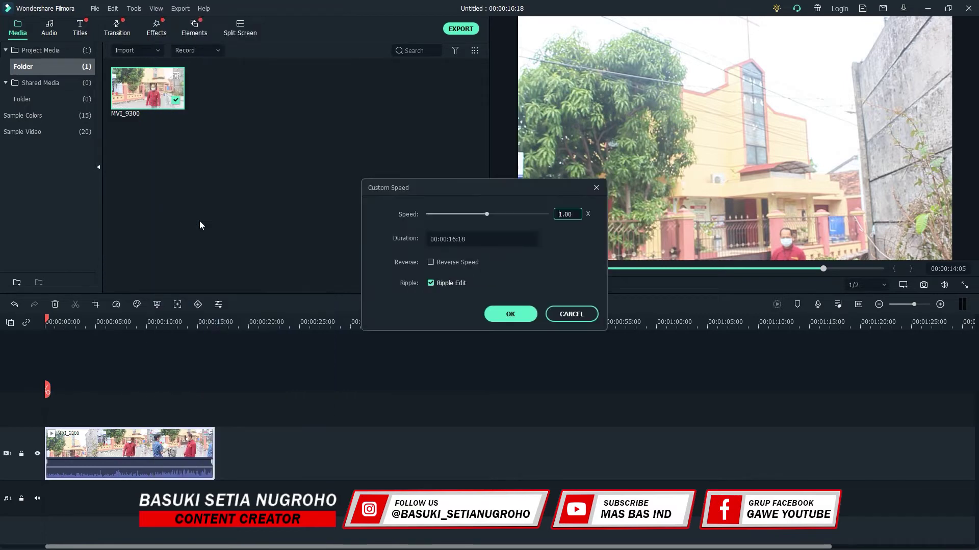
click(487, 214)
drag(484, 213, 459, 215)
click(511, 313)
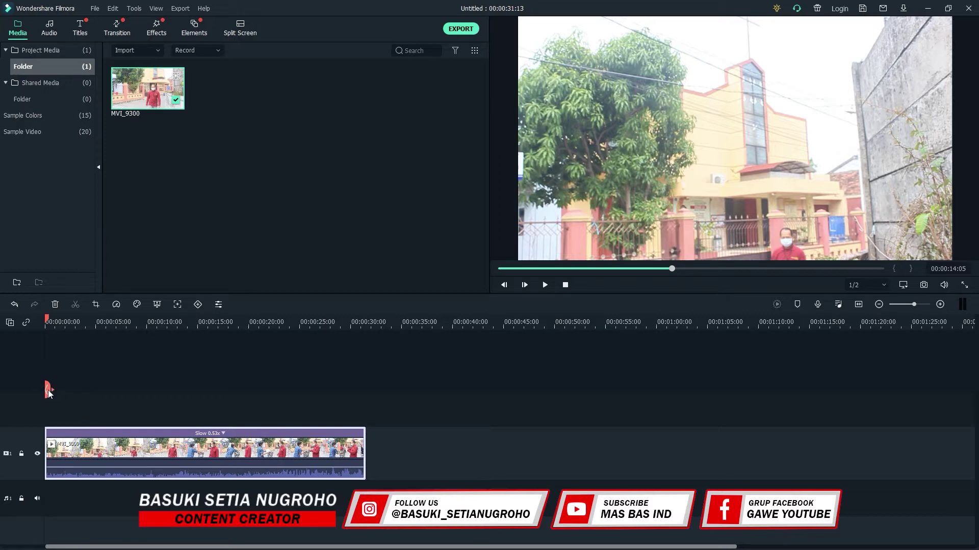
- Split the slowed clip at 00:00:10:02
mouse_move(48, 392)
mouse_down()
mouse_move(142, 402)
mouse_move(45, 411)
mouse_up()
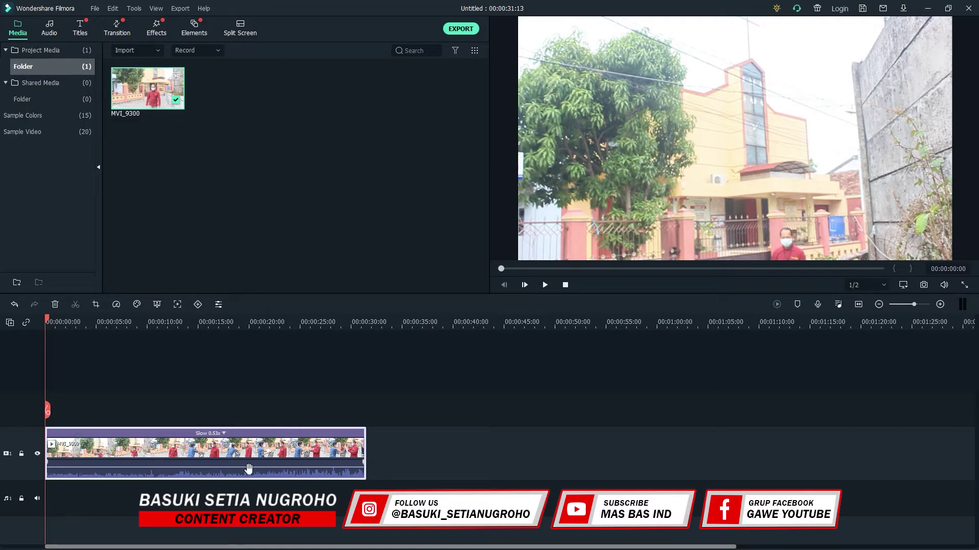
drag(50, 416, 155, 414)
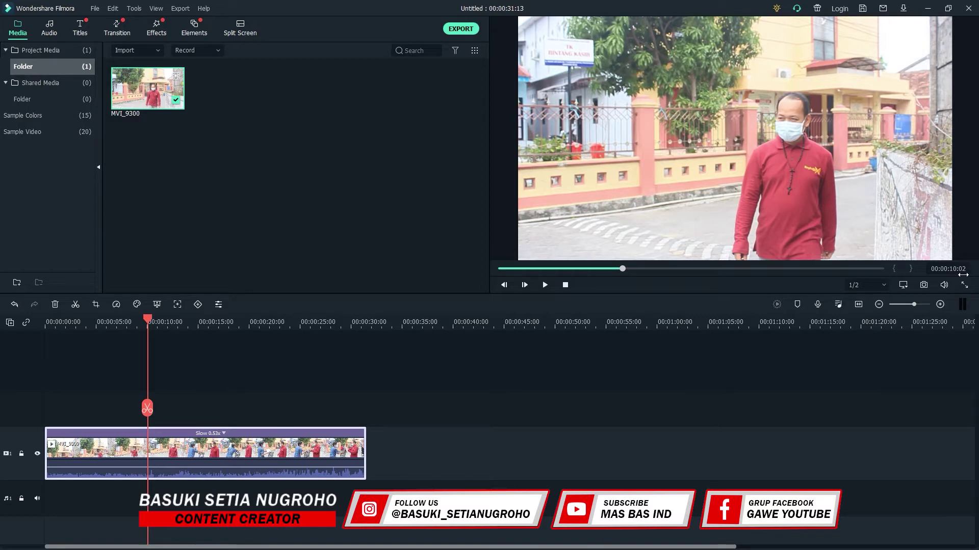
click(150, 413)
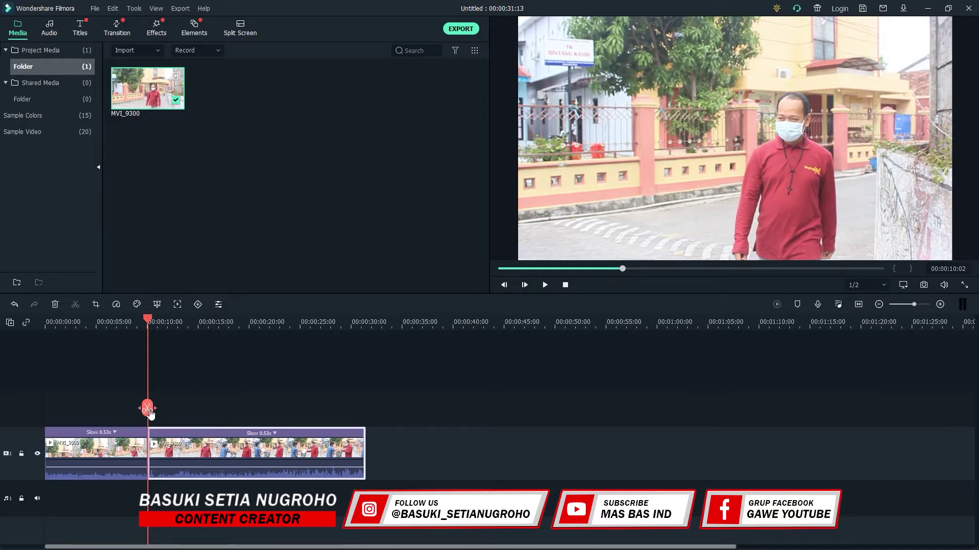
- Split the second segment at 00:00:20:15
drag(150, 413, 265, 431)
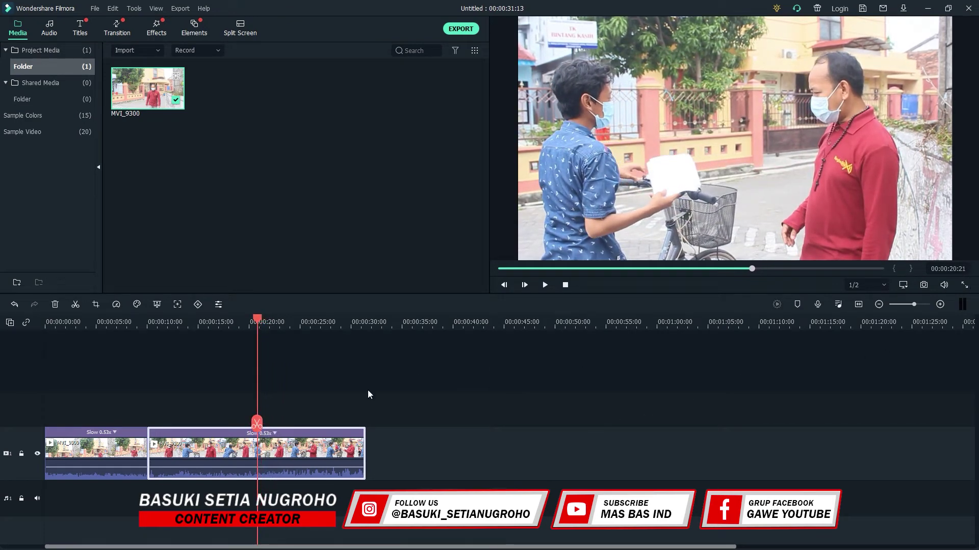
drag(256, 424, 260, 393)
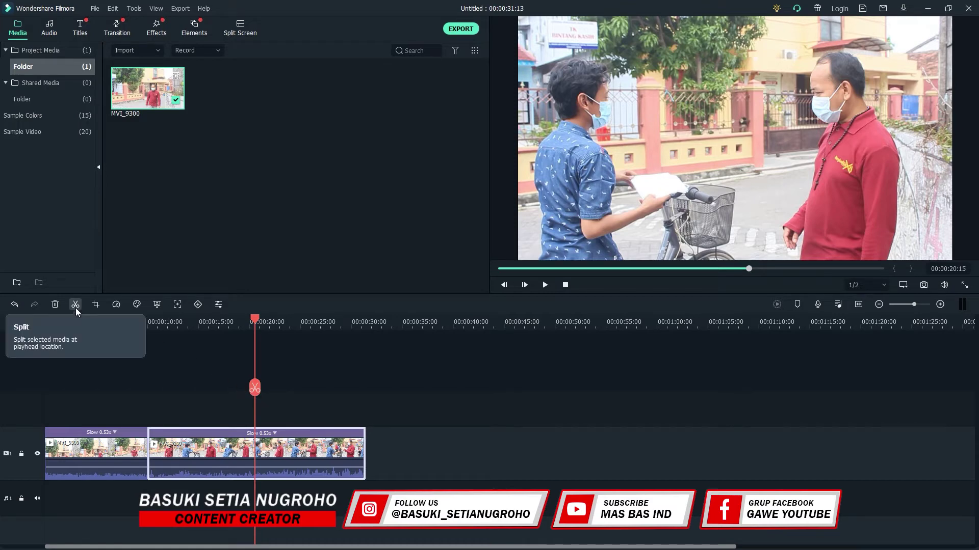
click(254, 389)
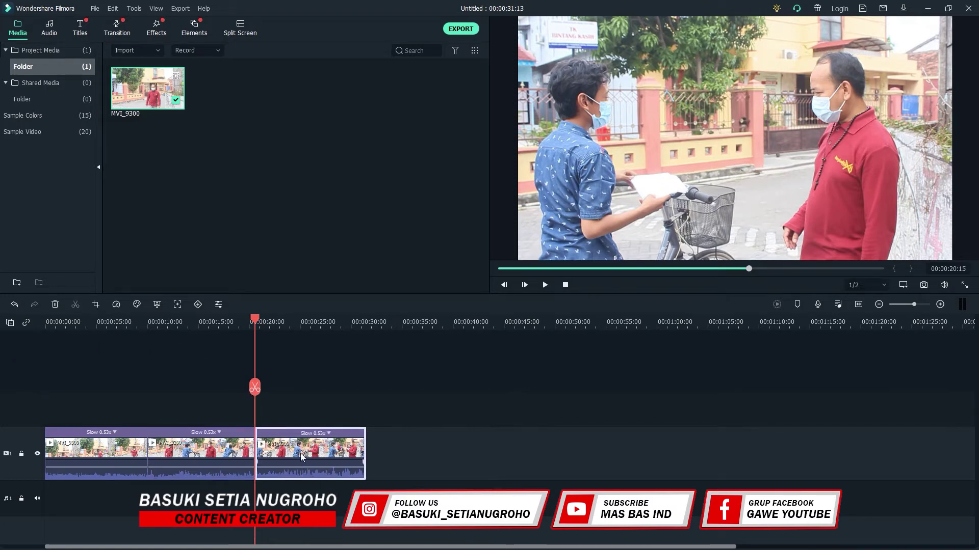
- Delete the middle of the three segments on the timeline
click(221, 453)
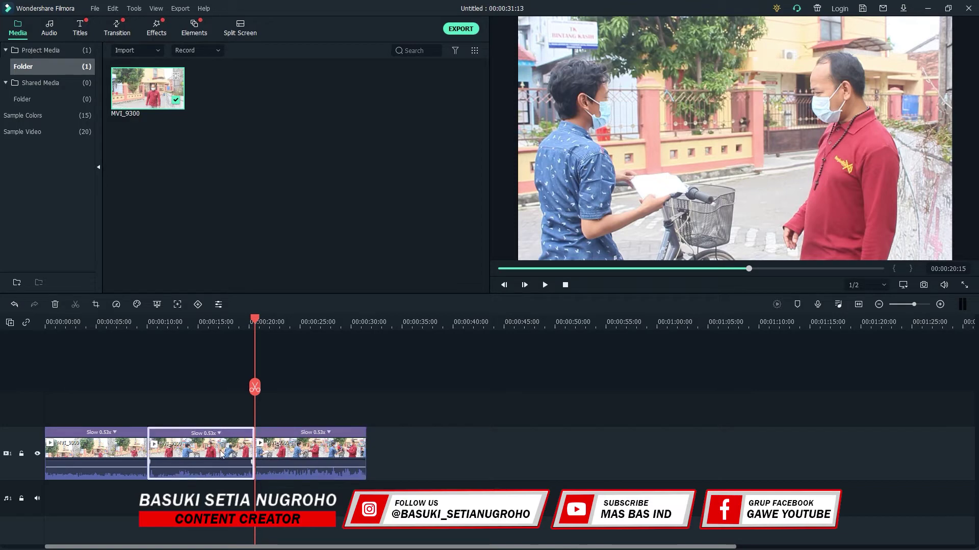
drag(204, 444, 204, 455)
click(55, 305)
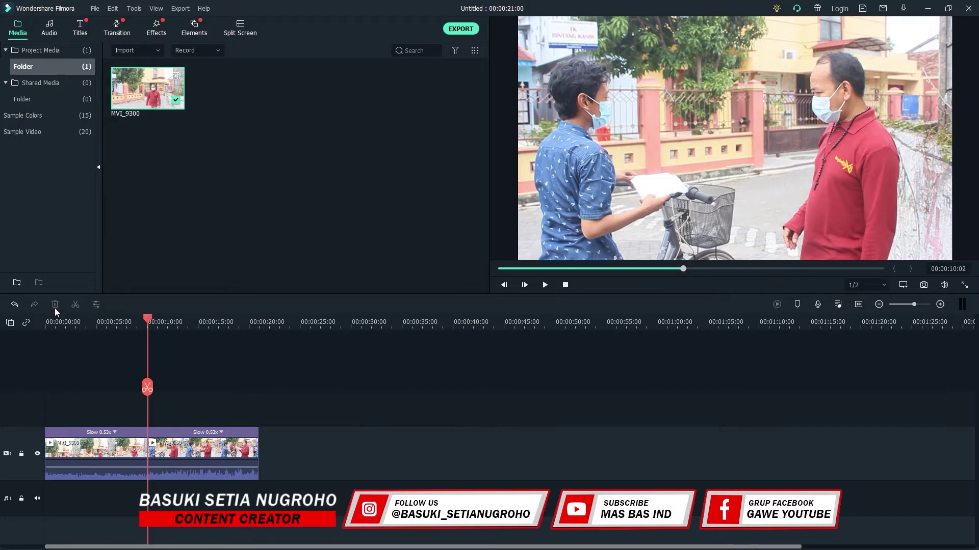
mouse_move(175, 432)
mouse_down()
mouse_move(231, 435)
mouse_move(180, 434)
mouse_up()
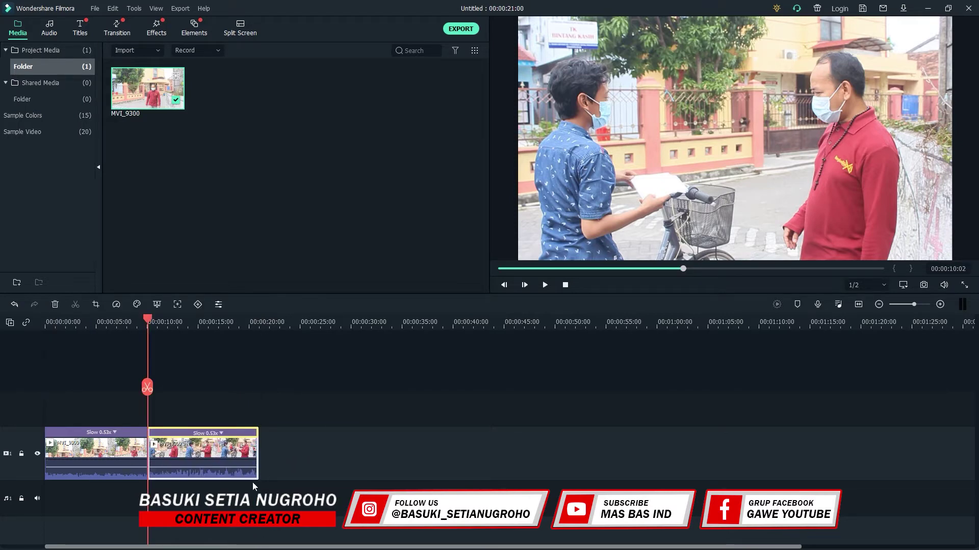
drag(148, 387, 65, 402)
click(84, 448)
click(168, 430)
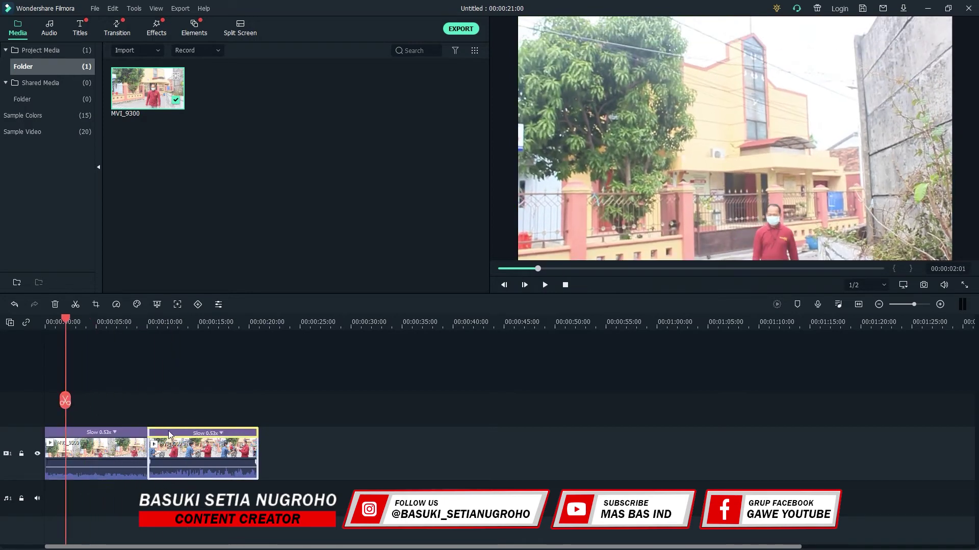
click(176, 434)
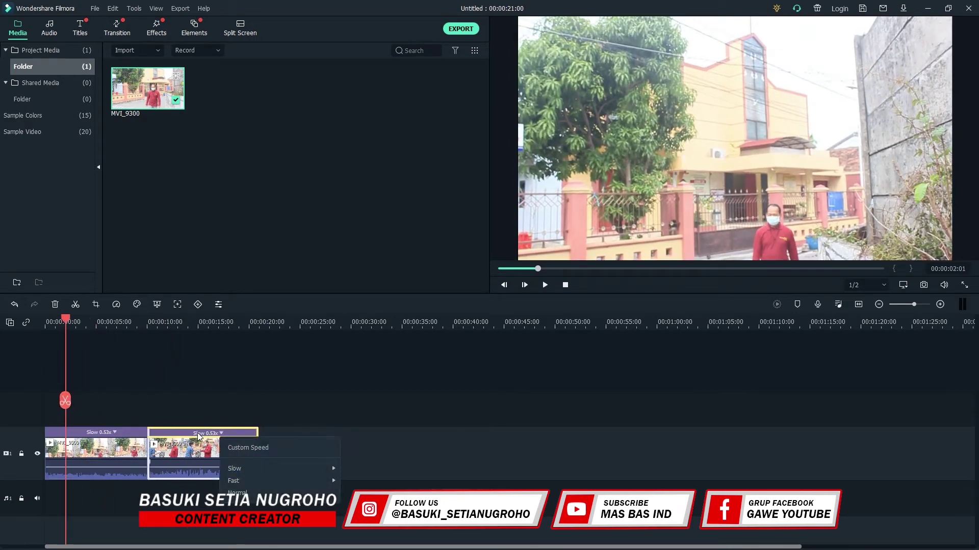
click(173, 437)
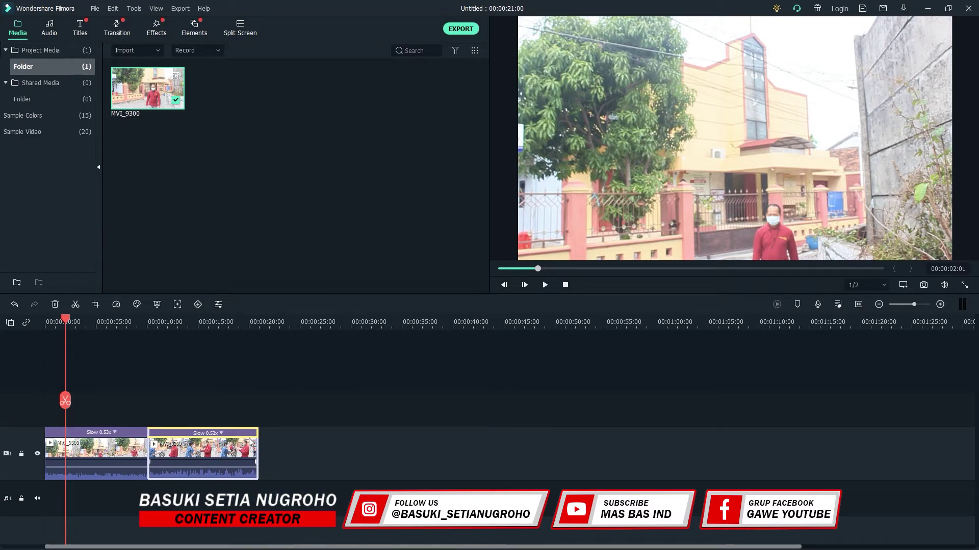
drag(65, 402, 48, 404)
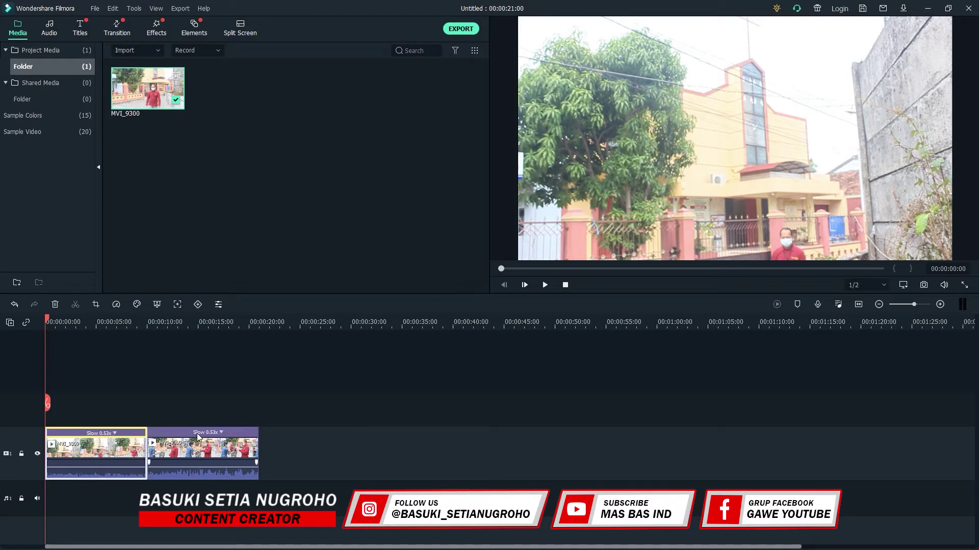
right_click(219, 437)
click(85, 439)
click(84, 440)
click(194, 434)
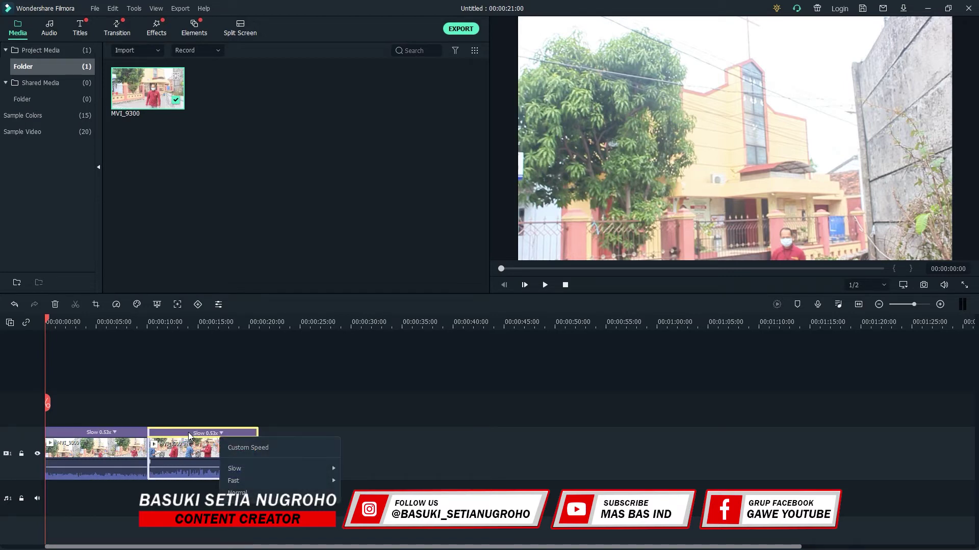
- Delete both remaining slowed segments from the timeline
click(153, 433)
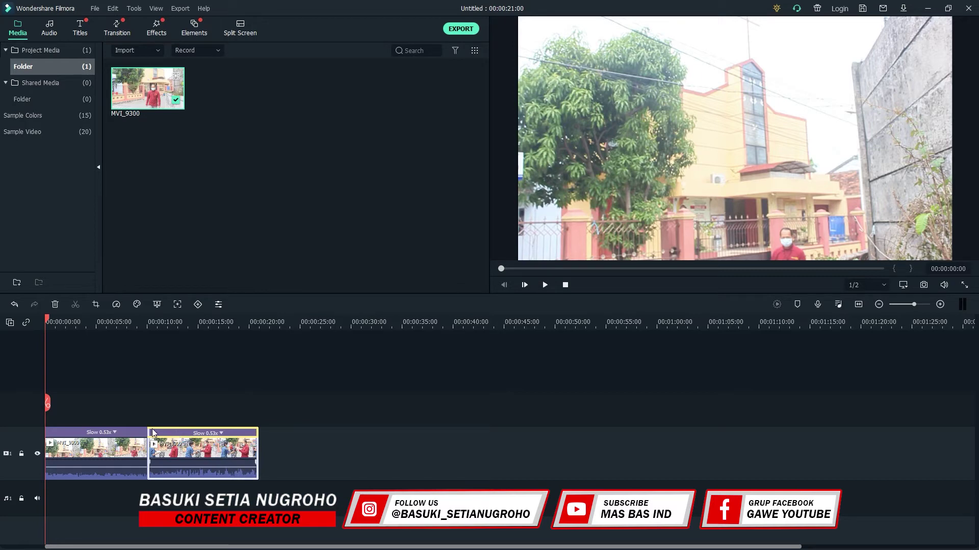
key(ctrl+z)
key(Delete)
click(70, 437)
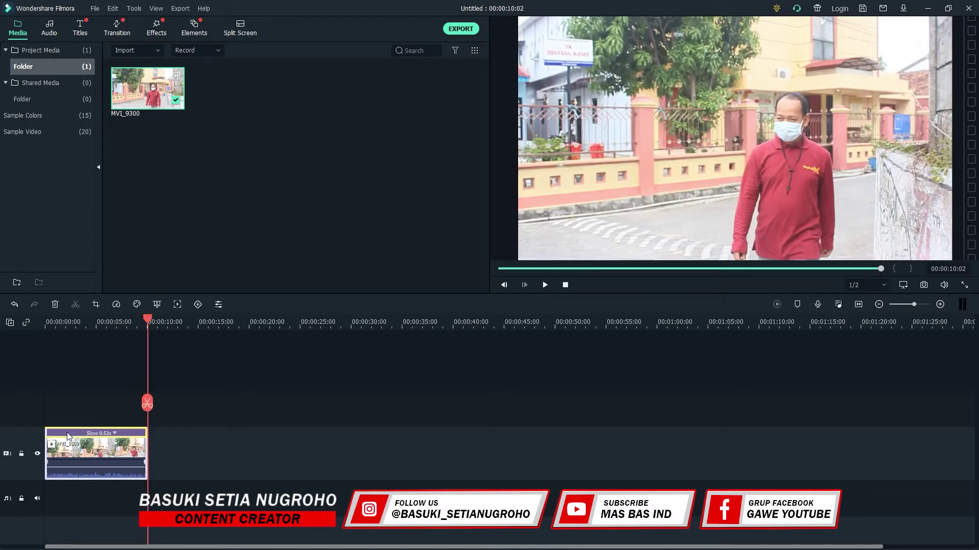
key(Delete)
- Place MVI_9300 at the start of the video track again and keep the 1920 x 1080 25fps project settings
mouse_move(162, 113)
drag(143, 339, 84, 456)
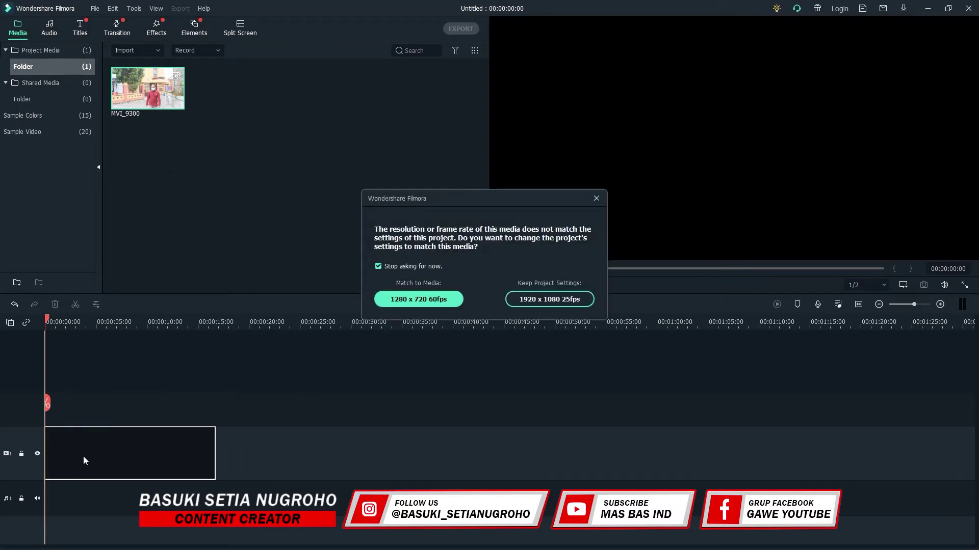
click(550, 300)
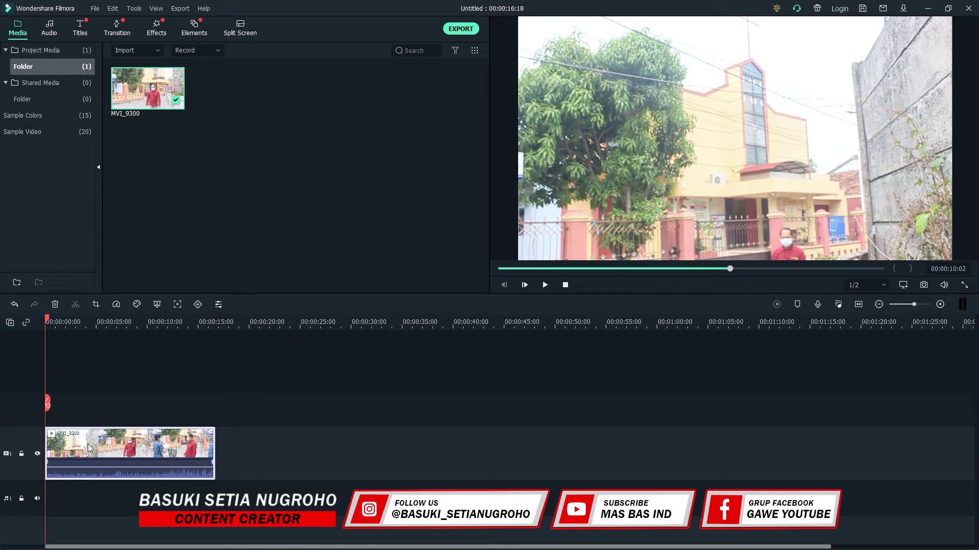
- Split the MVI_9300 clip at 00:00:01:03 and at three further points within its first 12 seconds
drag(51, 411, 63, 411)
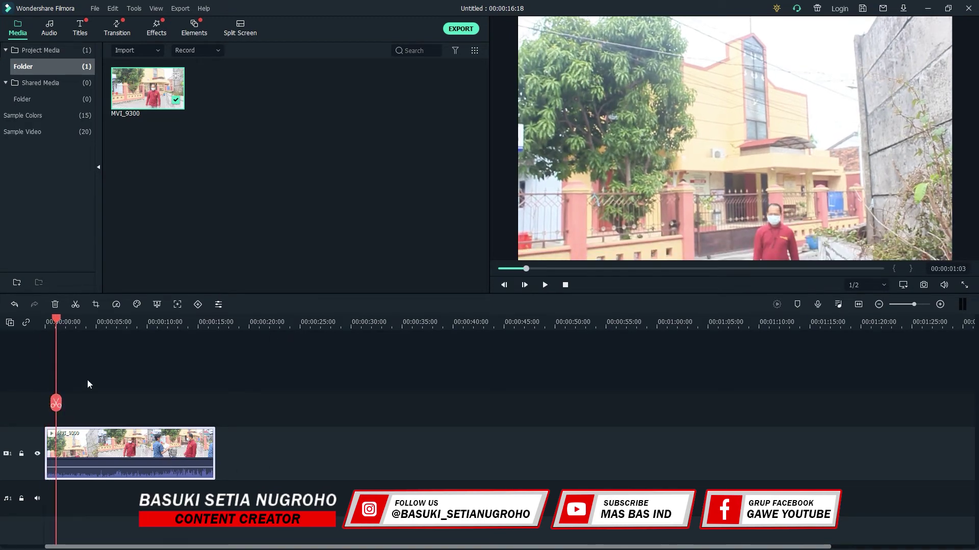
click(77, 304)
drag(59, 411, 184, 419)
click(75, 304)
click(77, 305)
click(78, 307)
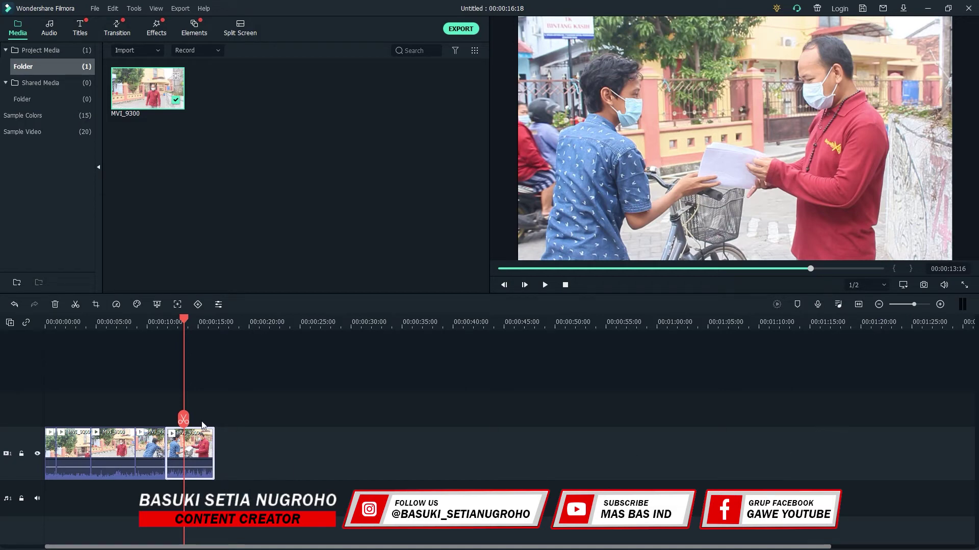
- Split the last segment at 00:00:14:10 and return the playhead to 00:00:10:12
mouse_move(189, 427)
mouse_down()
mouse_move(201, 427)
mouse_move(186, 416)
mouse_move(199, 417)
mouse_up()
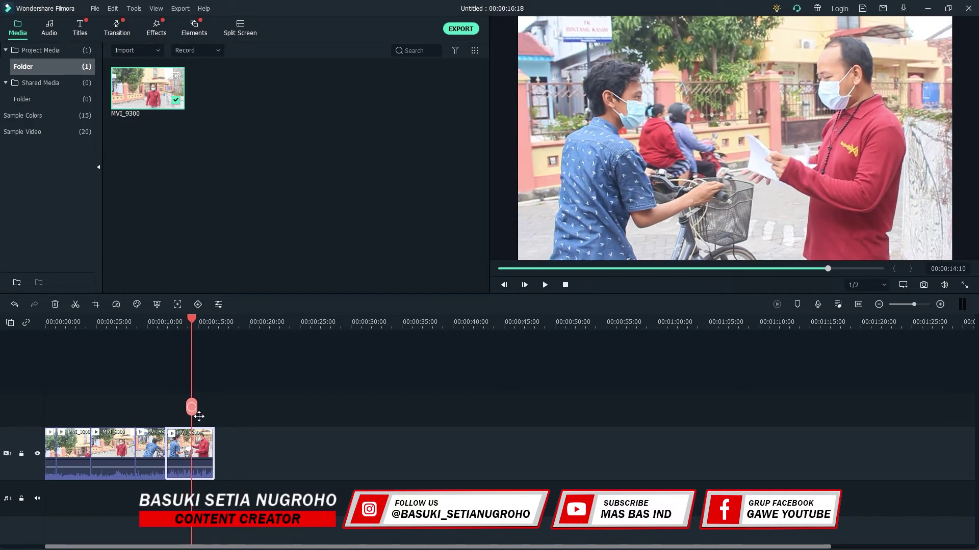
click(197, 416)
drag(192, 409, 159, 411)
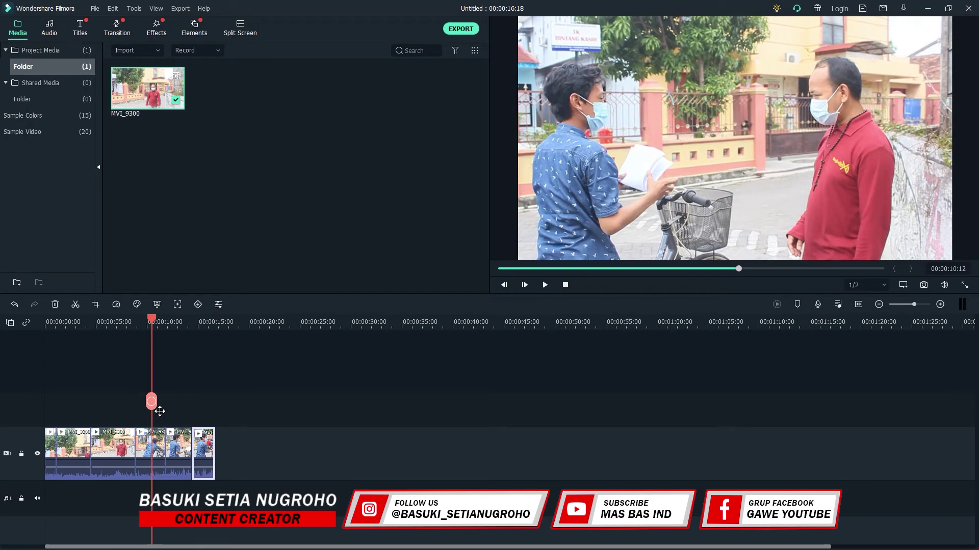